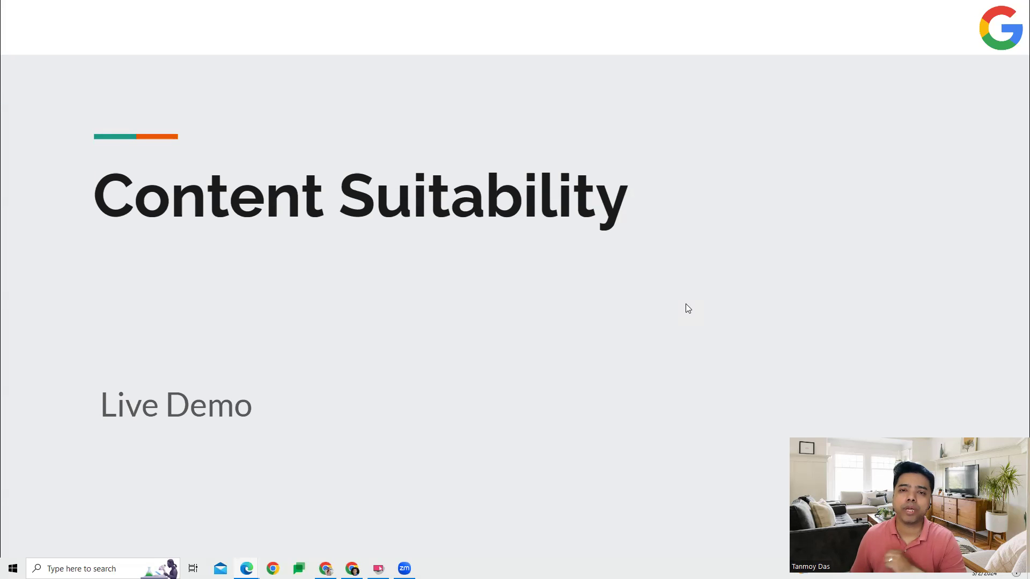
# - Leave the slideshow and go to Tools > Content suitability in the Google Ads account
pyautogui.click(420, 268)
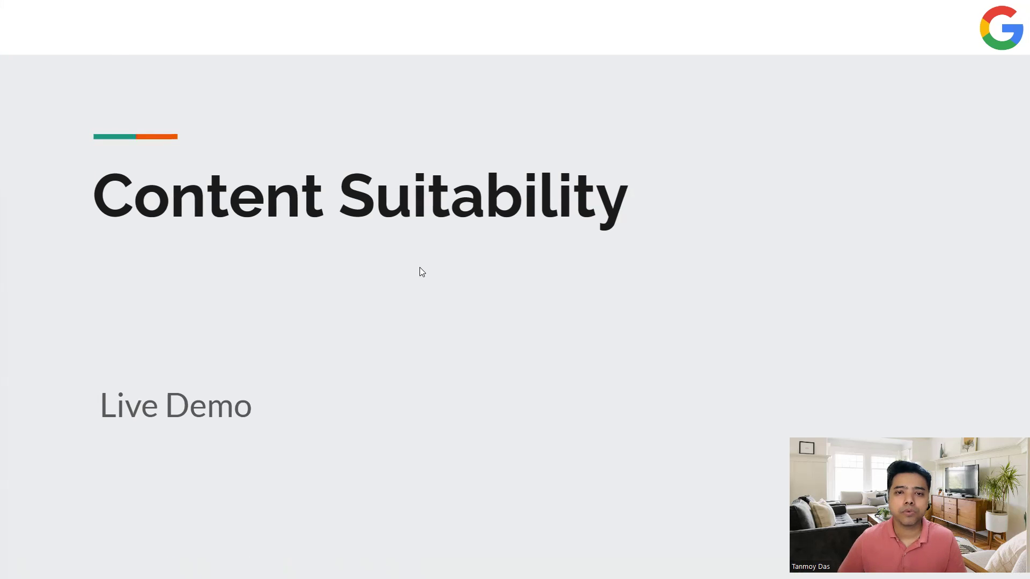
pyautogui.press('Escape')
pyautogui.click(270, 7)
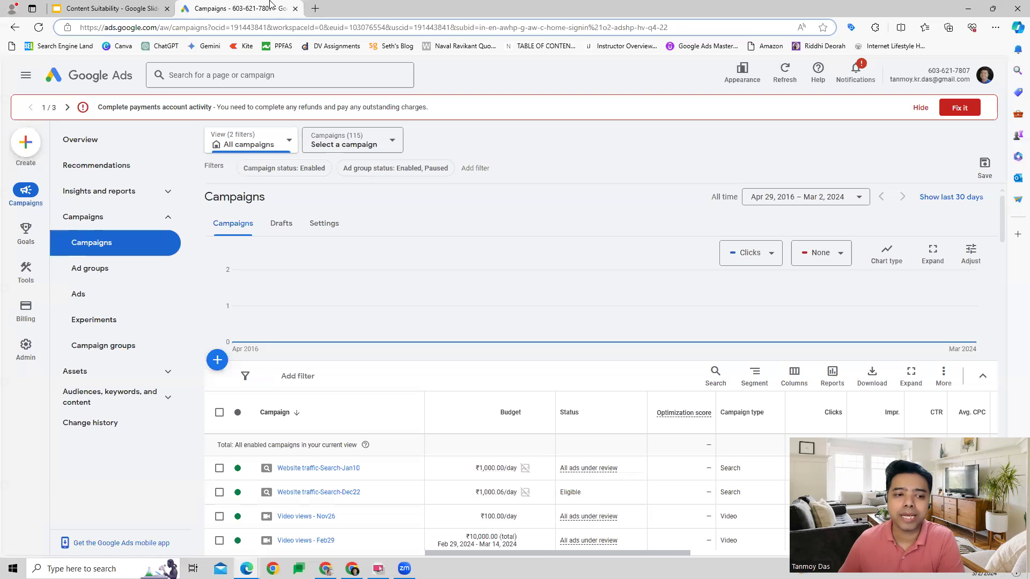
pyautogui.click(26, 268)
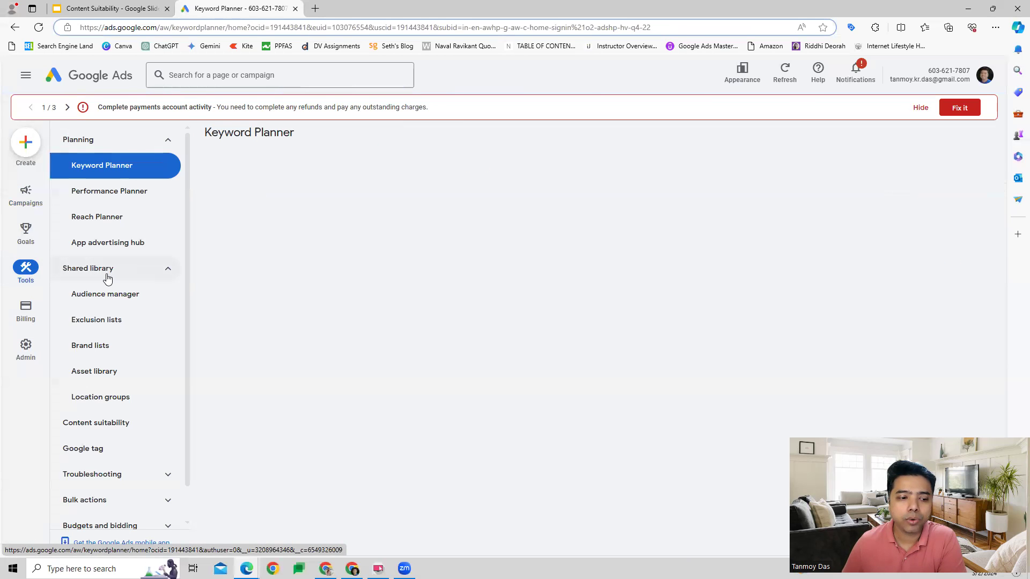
pyautogui.click(93, 275)
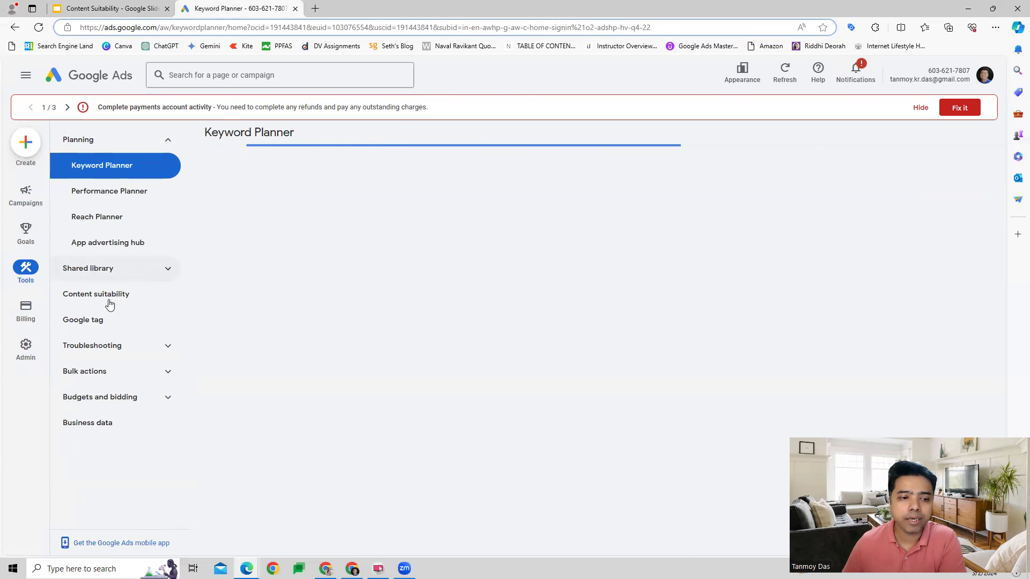
pyautogui.click(96, 303)
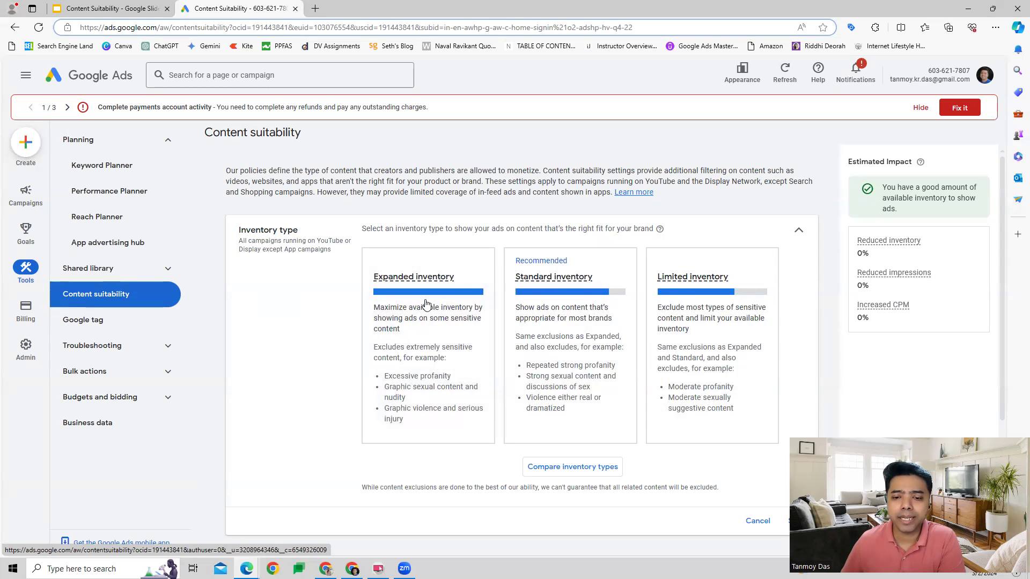
# - Choose Standard inventory as the inventory type and save it
pyautogui.click(547, 349)
pyautogui.scroll(-4, 627, 346)
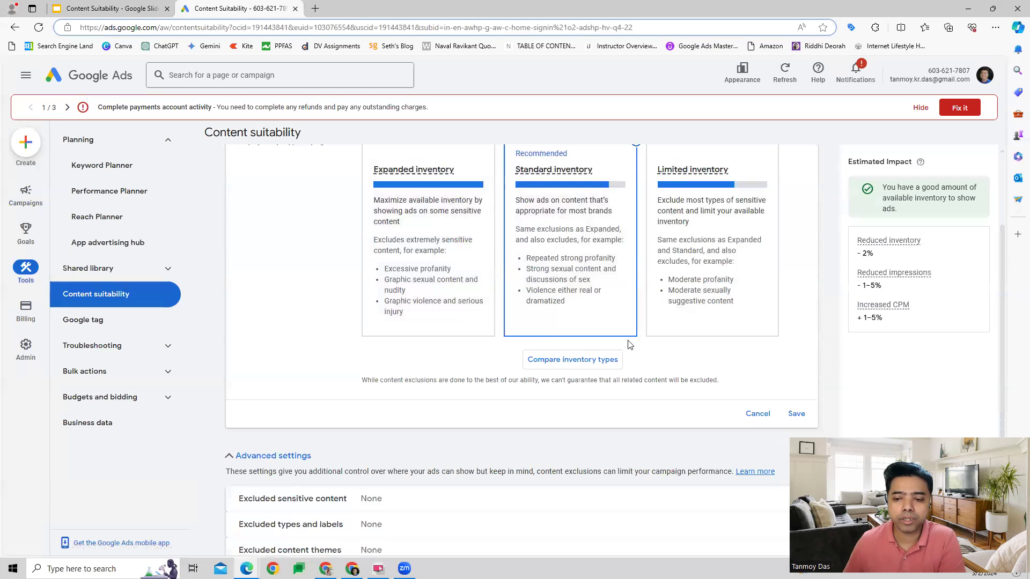
pyautogui.click(796, 328)
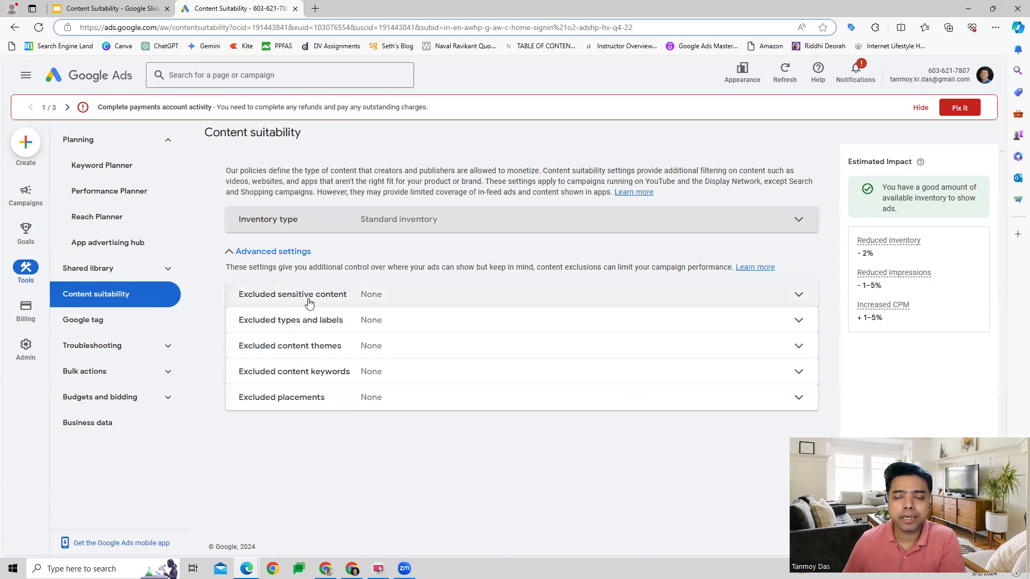
# - Exclude Tragedy and conflict, Sensitive social issues, Profanity, Sexually suggestive and Sensational content, then save
pyautogui.click(406, 305)
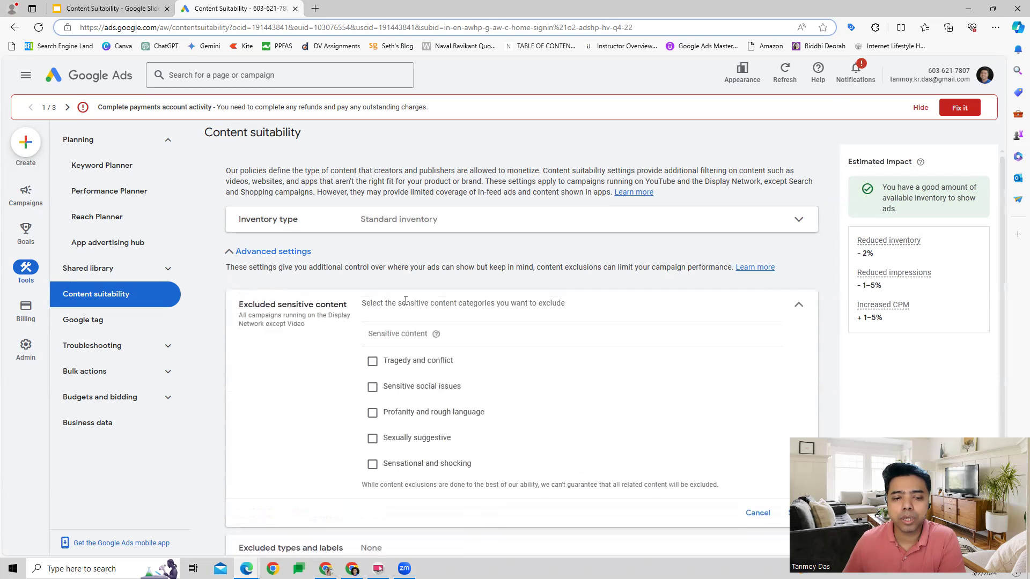
pyautogui.scroll(-2, 300, 338)
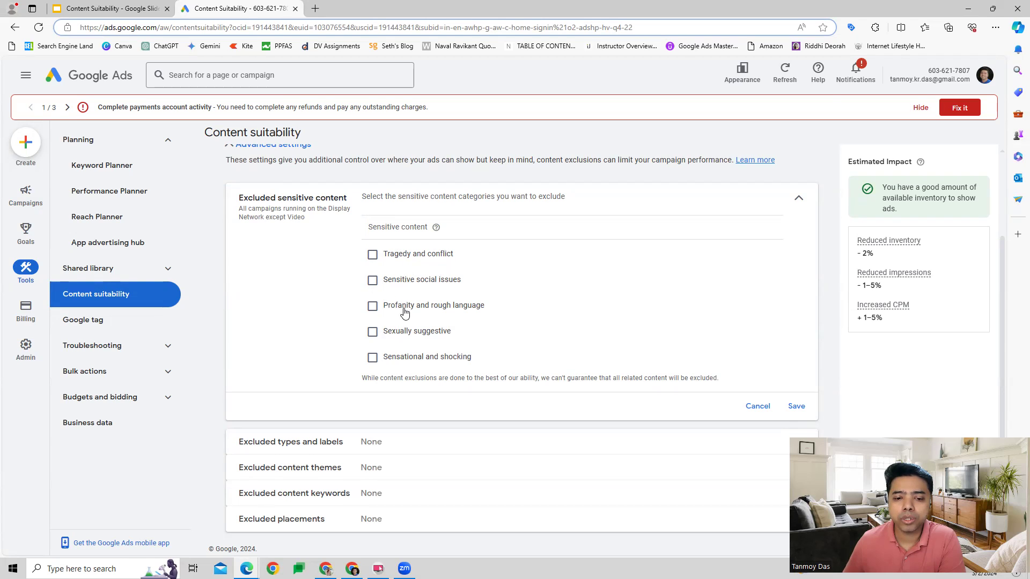
pyautogui.click(372, 254)
pyautogui.click(372, 280)
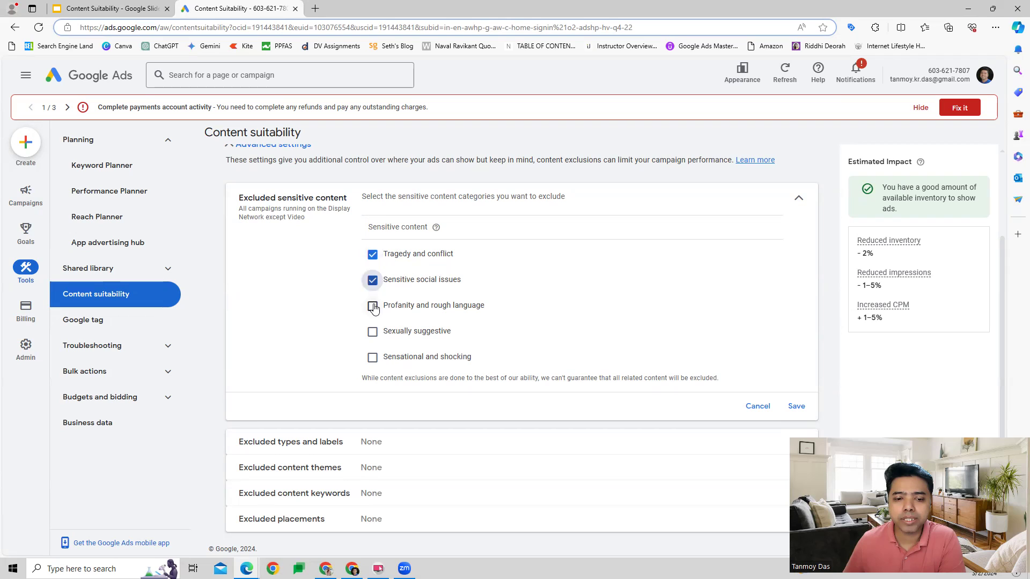
pyautogui.click(373, 306)
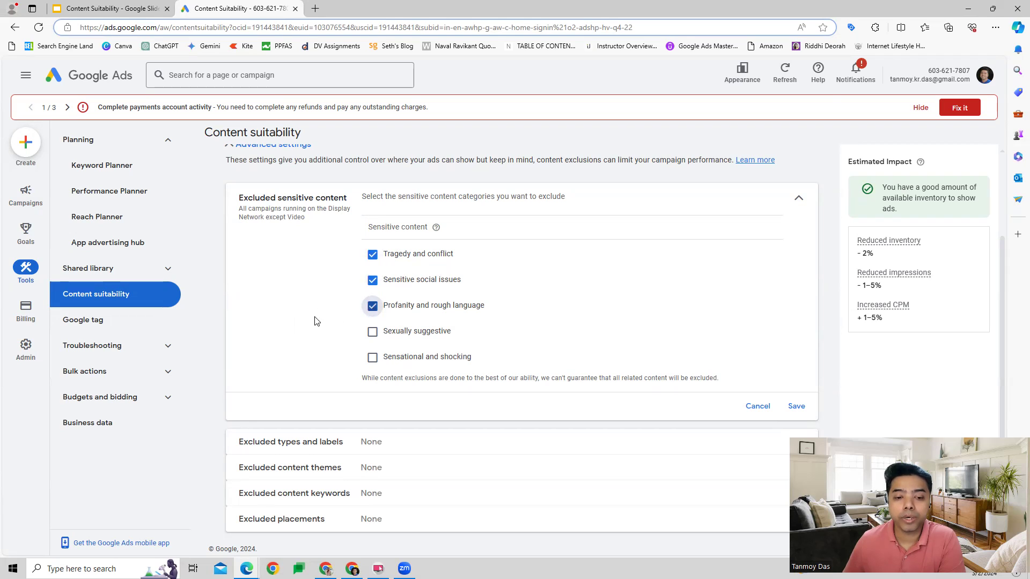
pyautogui.click(372, 333)
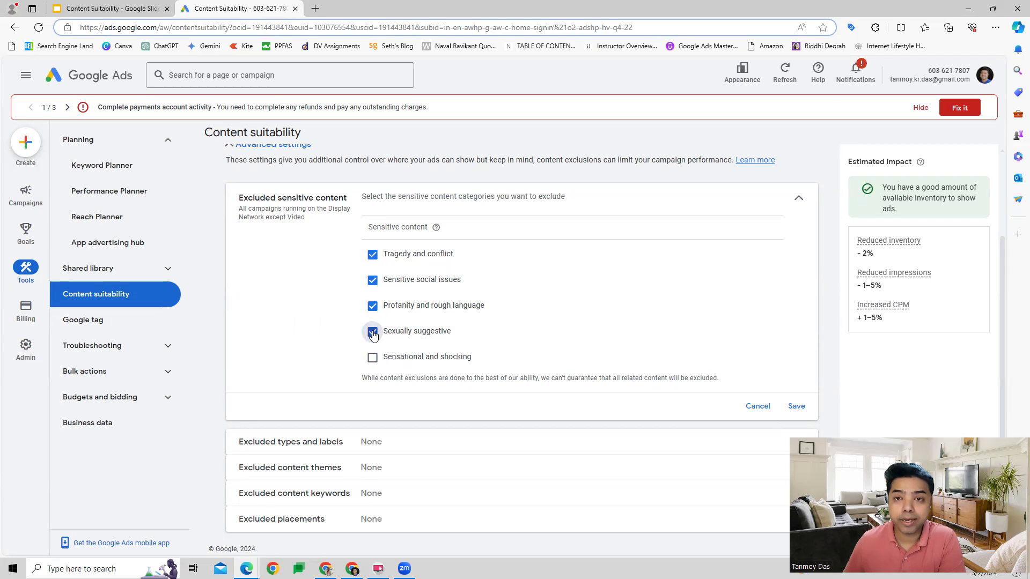
pyautogui.click(372, 358)
pyautogui.click(799, 411)
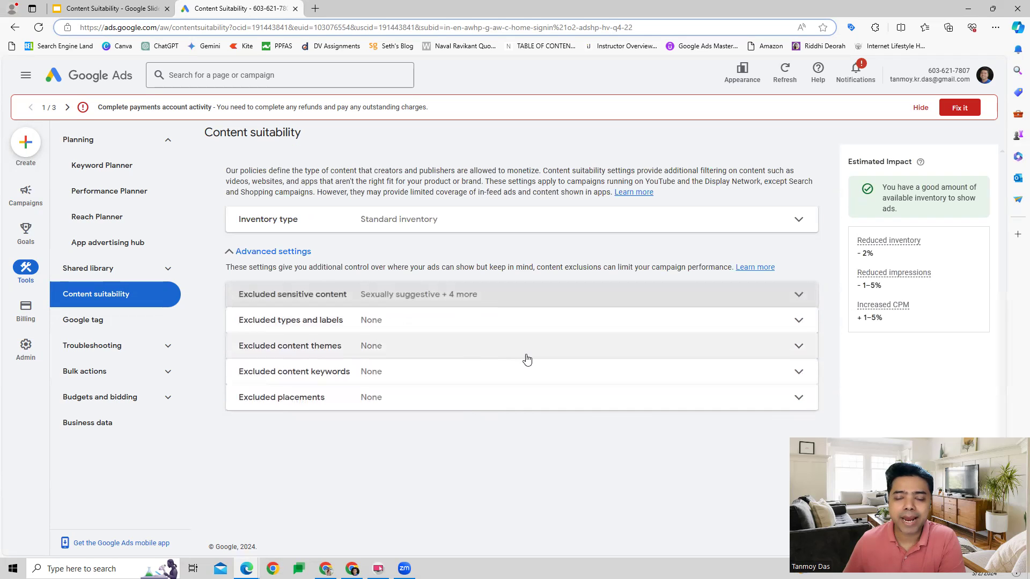
pyautogui.click(339, 294)
# - Tick DL-PG, DL-T, DL-MA, Live streaming, Embedded YouTube videos and Below-the-fold under excluded types and labels
pyautogui.scroll(-2, 338, 354)
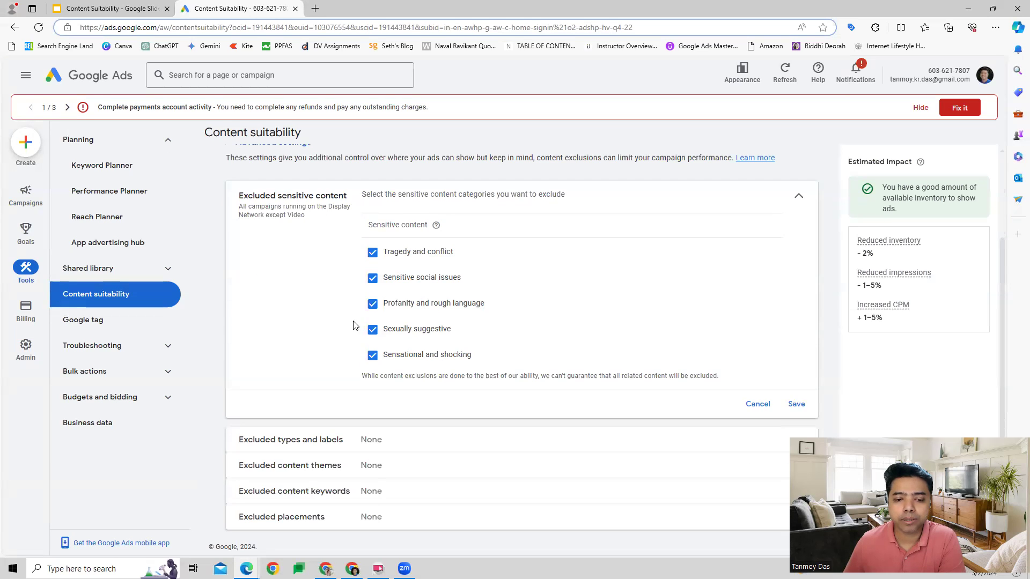
pyautogui.click(320, 435)
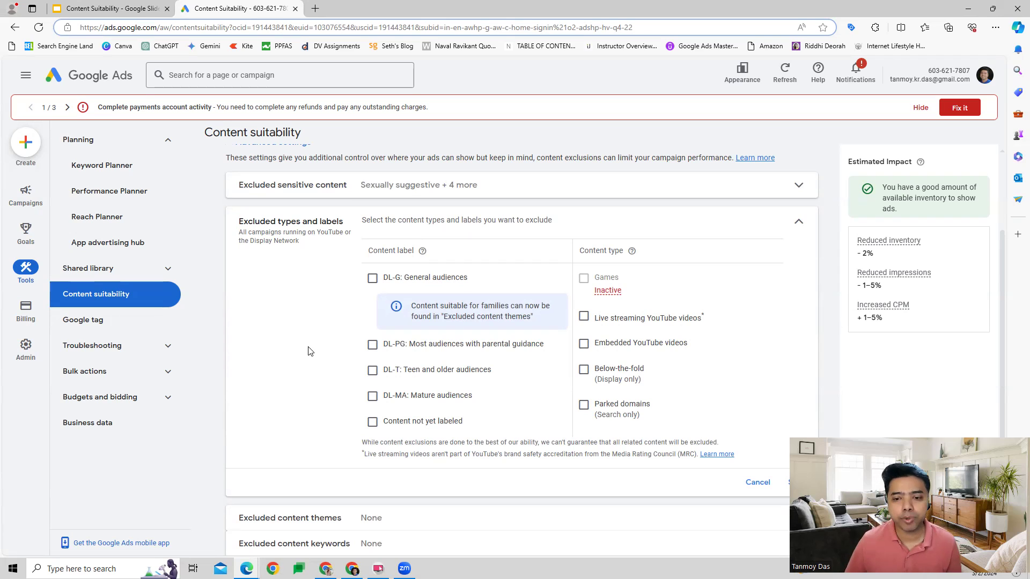
pyautogui.click(372, 344)
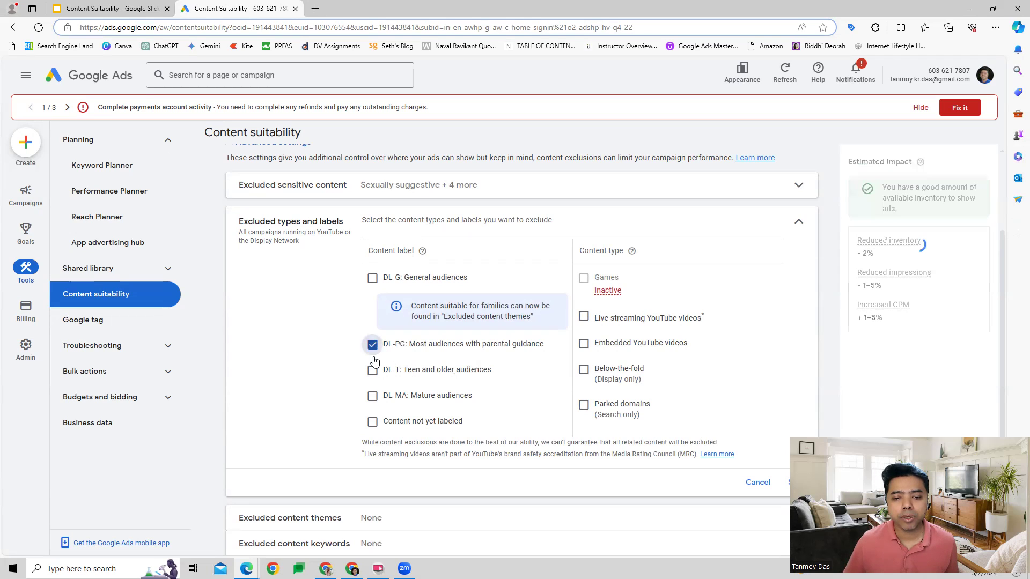
pyautogui.click(372, 370)
pyautogui.click(373, 396)
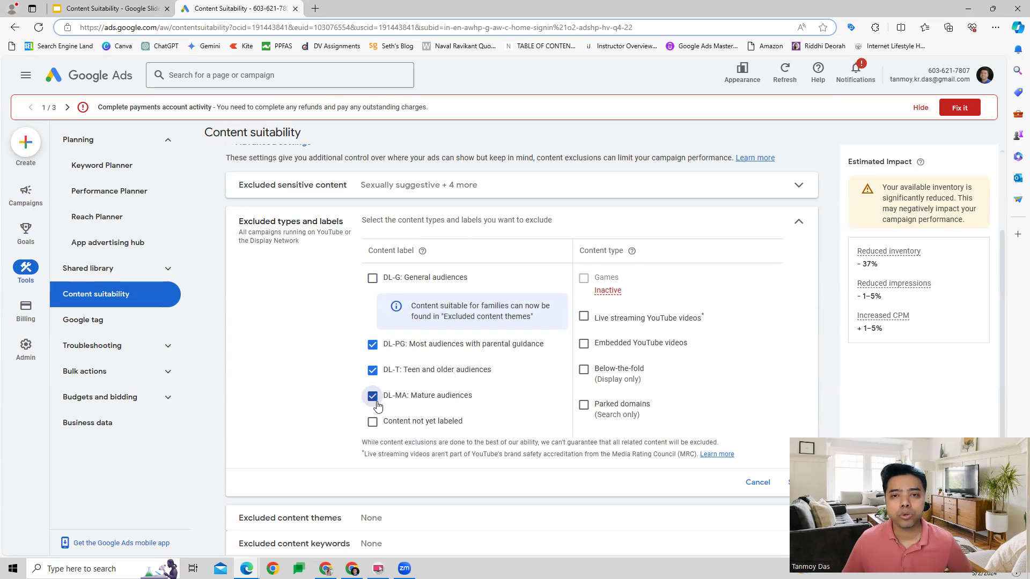
pyautogui.click(584, 316)
pyautogui.click(583, 343)
pyautogui.click(584, 370)
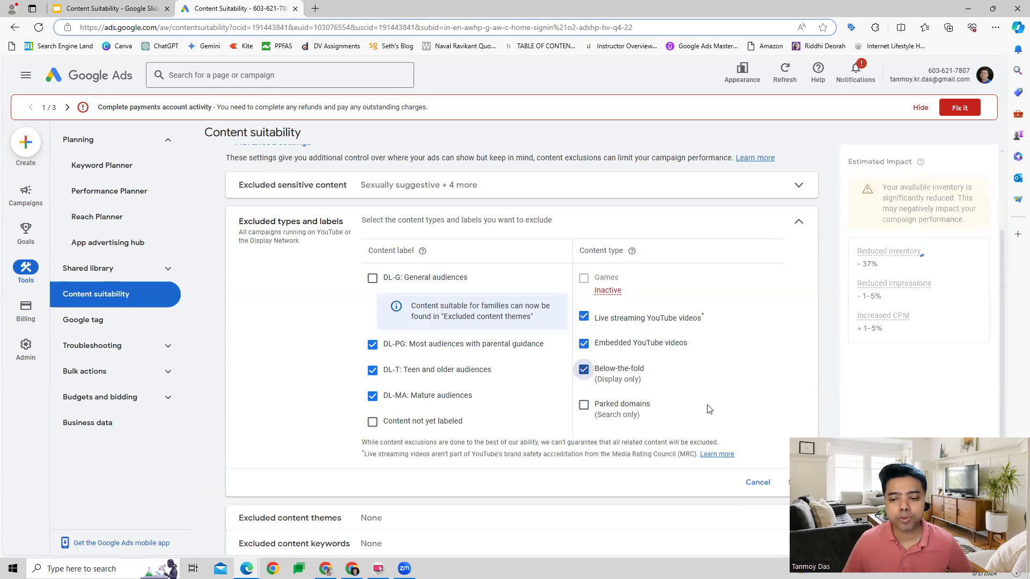
# - Save the label exclusions, then exclude and save the Games (fighting) and Games (mature) content themes
pyautogui.click(786, 483)
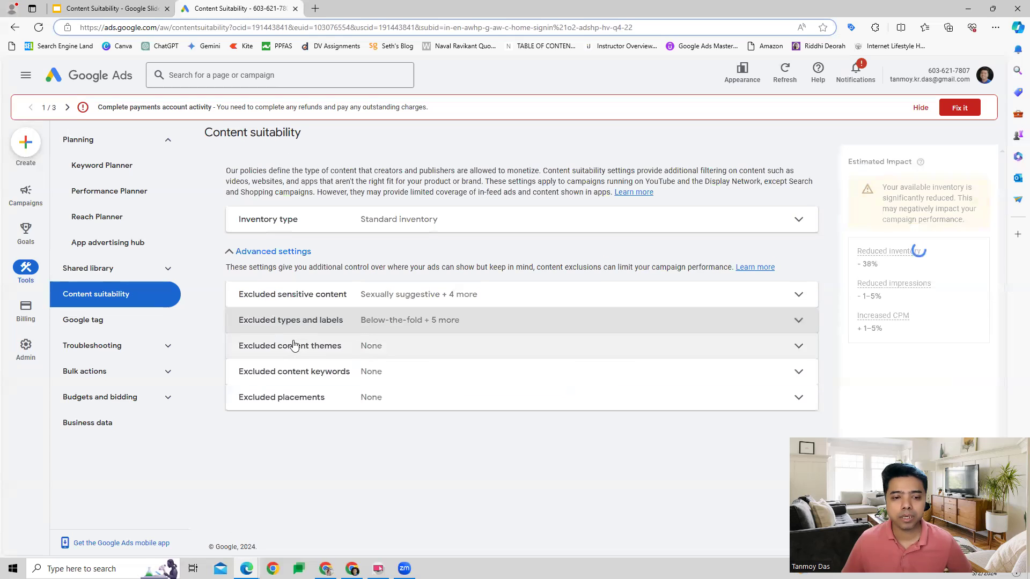
pyautogui.click(301, 348)
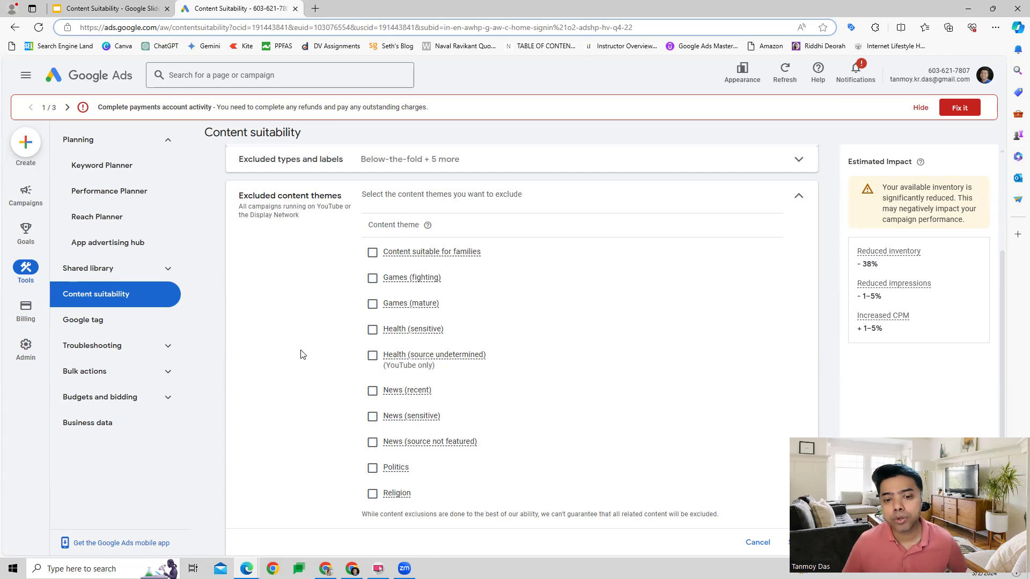
pyautogui.click(372, 278)
pyautogui.click(374, 304)
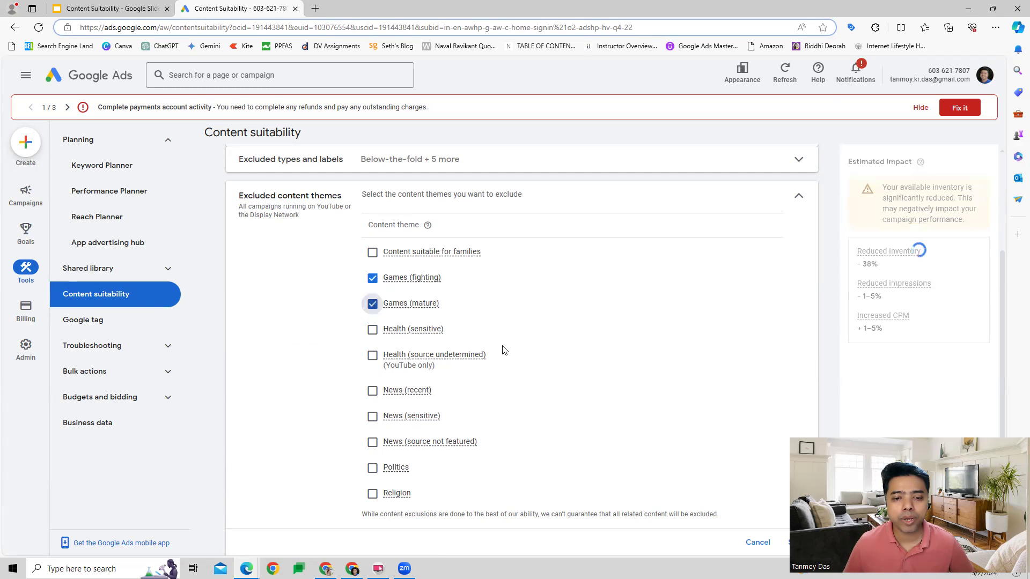
pyautogui.click(785, 543)
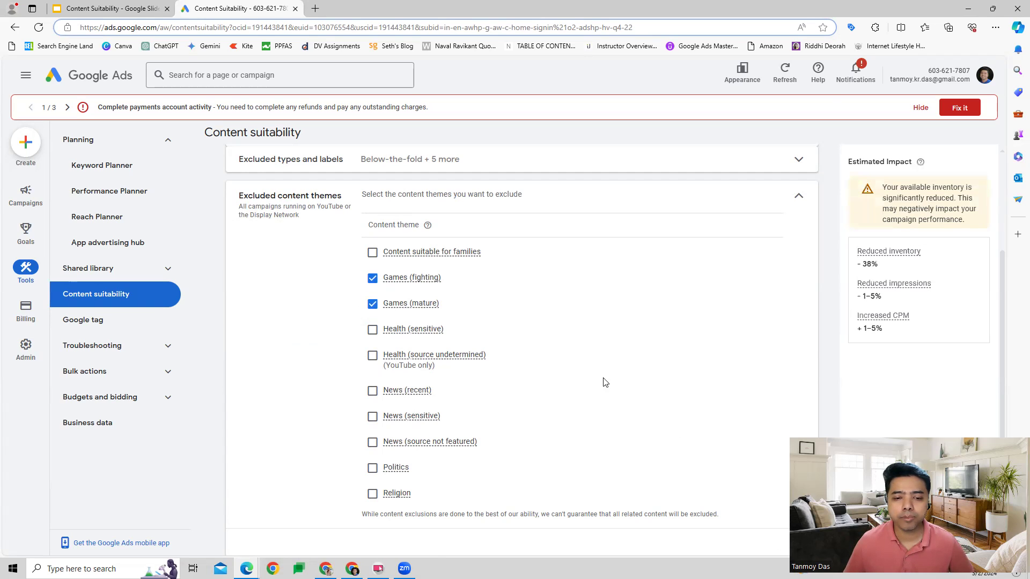
pyautogui.click(310, 374)
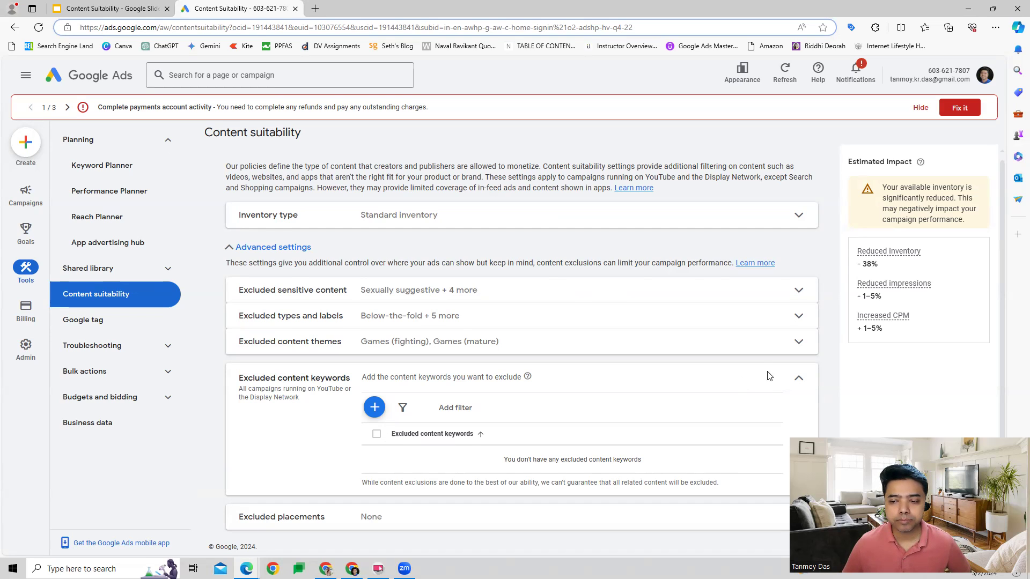
# - Close the empty content keywords section and expand the Excluded placements picker
pyautogui.click(798, 379)
pyautogui.click(289, 406)
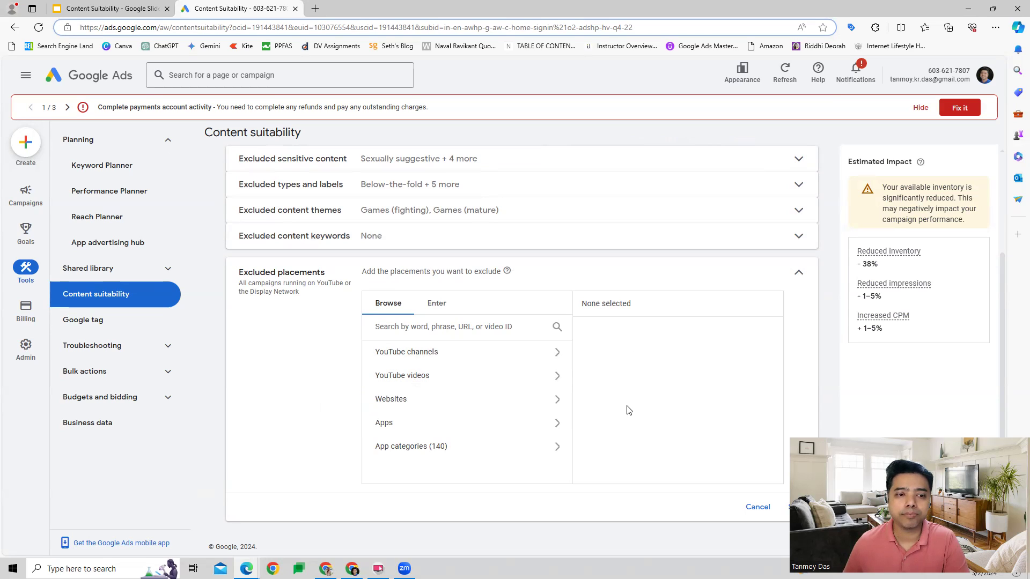
# - Cancel the Excluded placements panel, leaving placements set to None
pyautogui.click(758, 507)
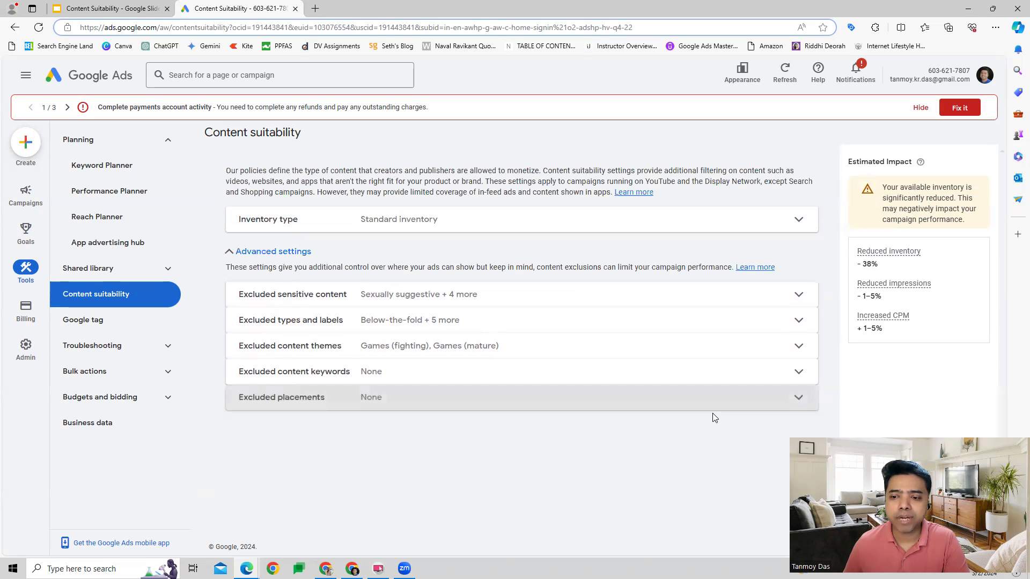